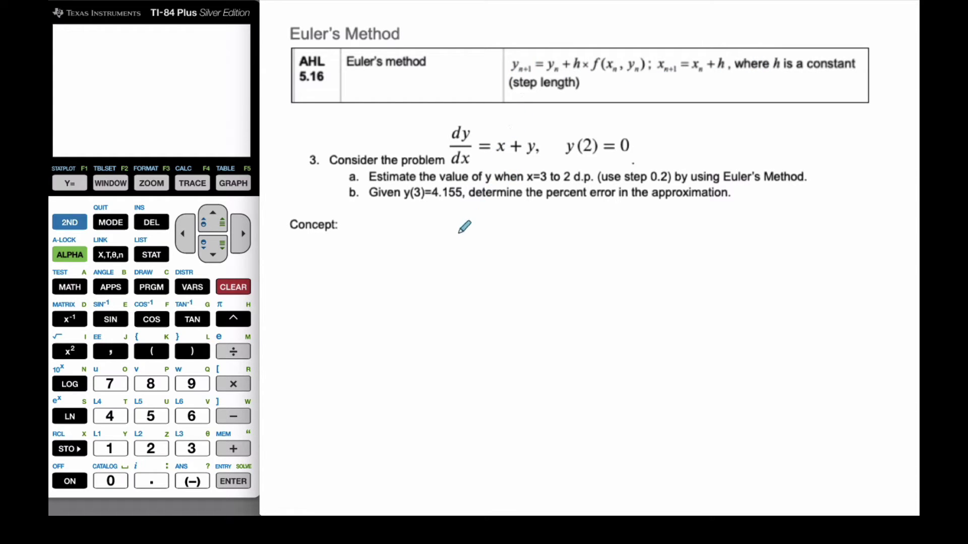
- Handwrite y_n = y_{n-1} + h(f(x_{n-1}, y_{n-1})) under Concept
mouse_move(442, 238)
left_mouse_down()
mouse_move(456, 238)
mouse_move(448, 267)
mouse_move(479, 258)
left_mouse_up()
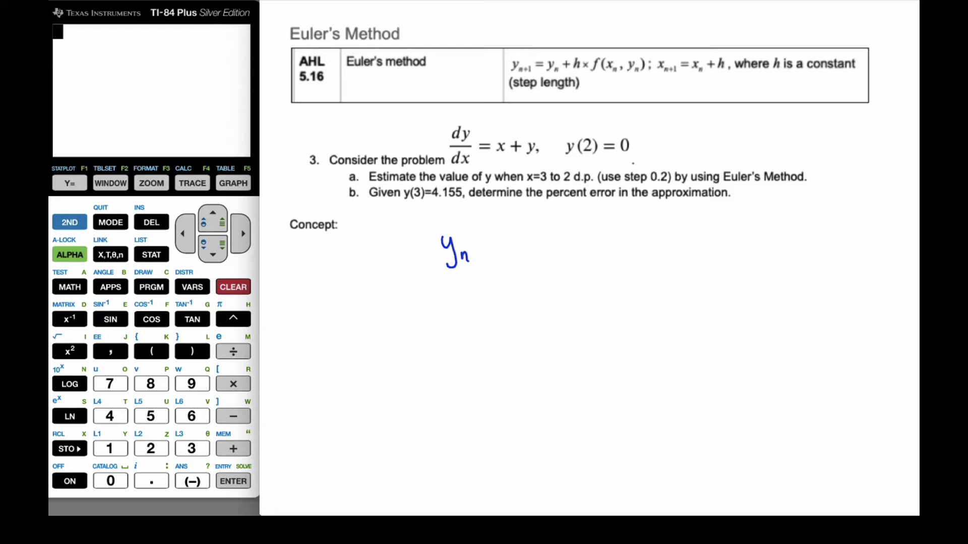
mouse_move(477, 245)
left_mouse_down()
mouse_move(508, 245)
mouse_move(511, 264)
mouse_move(521, 255)
mouse_move(544, 264)
mouse_move(532, 265)
mouse_move(570, 248)
left_mouse_up()
mouse_move(564, 243)
left_mouse_down()
mouse_move(598, 246)
mouse_move(609, 265)
mouse_move(619, 244)
mouse_move(616, 252)
mouse_move(667, 261)
mouse_move(740, 261)
mouse_move(742, 250)
mouse_move(751, 267)
left_mouse_up()
left_click_drag(754, 227, 759, 272)
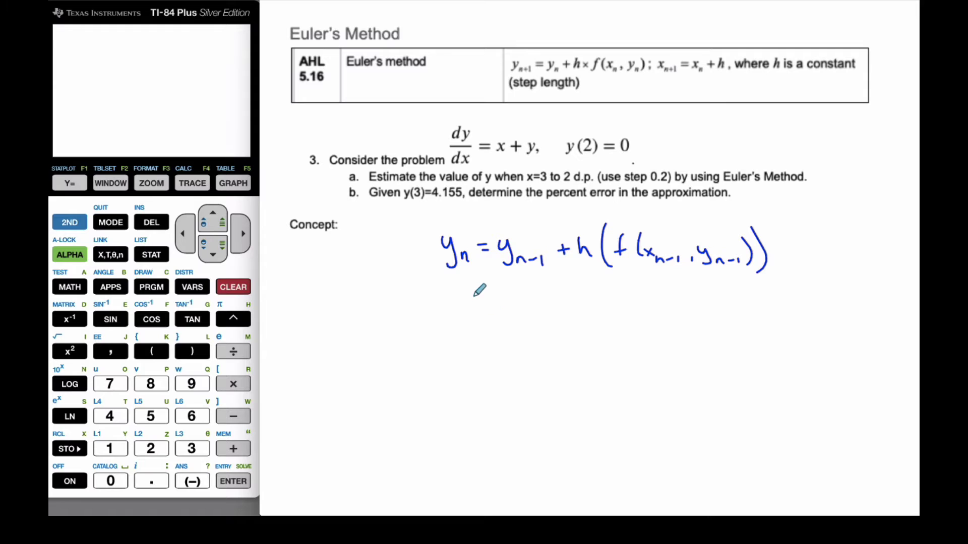
- Write x_n = x_{n-1} + h below it, erasing the stray plus in the subscript
mouse_move(474, 298)
left_mouse_down()
mouse_move(485, 313)
mouse_move(476, 315)
left_mouse_up()
left_click_drag(490, 325, 520, 309)
left_click_drag(512, 318, 548, 318)
mouse_move(547, 304)
left_mouse_down()
mouse_move(538, 320)
mouse_move(561, 328)
left_mouse_up()
mouse_move(563, 320)
left_mouse_down()
mouse_move(574, 320)
mouse_move(568, 325)
left_mouse_up()
mouse_move(578, 315)
left_mouse_down()
mouse_move(580, 330)
mouse_move(604, 305)
left_mouse_up()
left_click_drag(599, 300, 608, 313)
left_click_drag(609, 308, 628, 311)
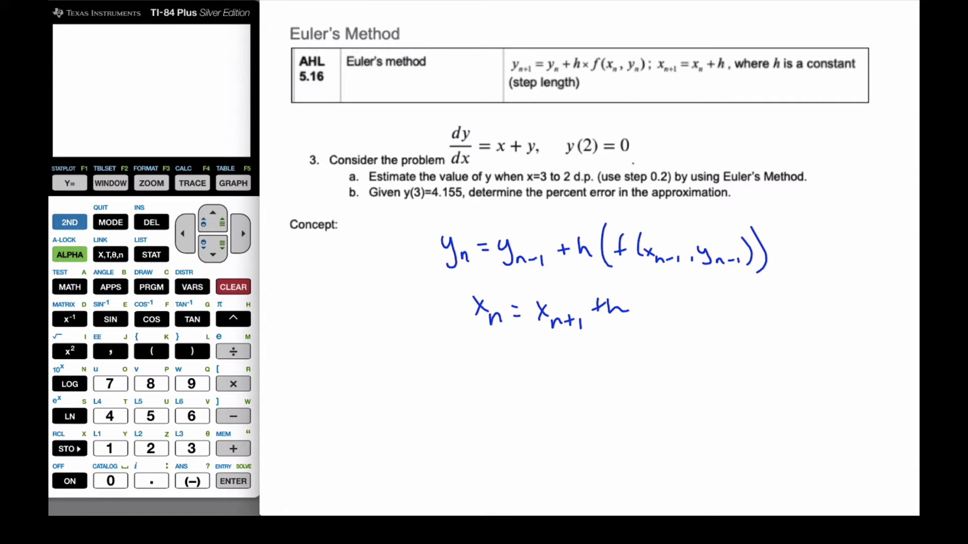
left_click_drag(572, 314, 572, 318)
- Begin the substituted recurrence further down: y_n = y_{n-1} +
scroll(480, 177, "down", 2)
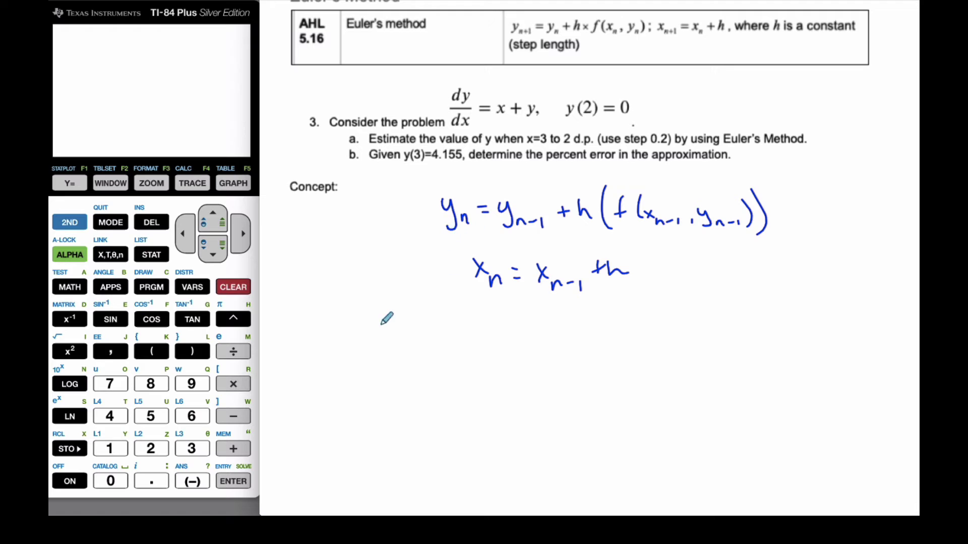
mouse_move(330, 336)
left_mouse_down()
mouse_move(331, 383)
mouse_move(356, 369)
left_mouse_up()
left_click_drag(362, 351, 369, 350)
left_click_drag(362, 355, 370, 354)
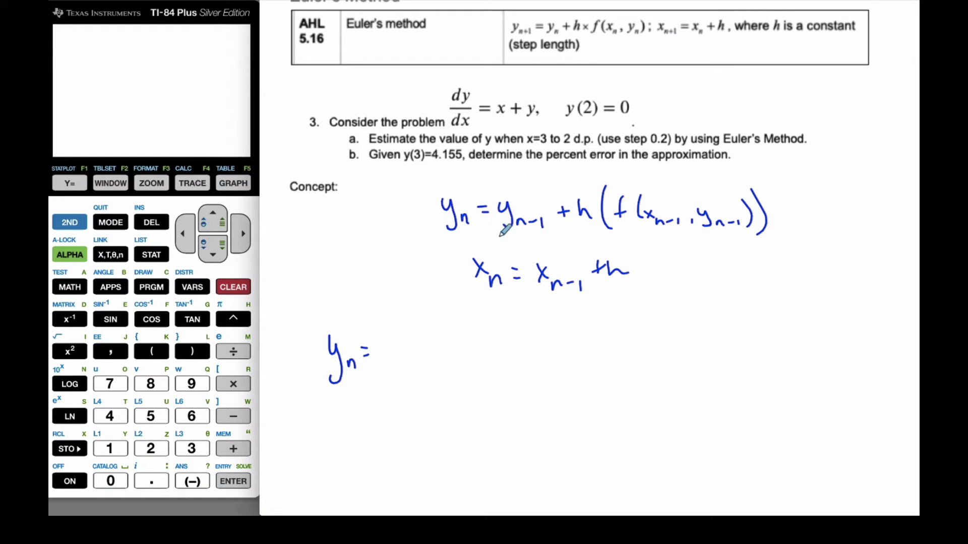
mouse_move(388, 344)
left_mouse_down()
mouse_move(409, 372)
mouse_move(428, 368)
left_mouse_up()
mouse_move(431, 364)
left_mouse_down()
mouse_move(432, 375)
mouse_move(456, 355)
mouse_move(450, 363)
left_mouse_up()
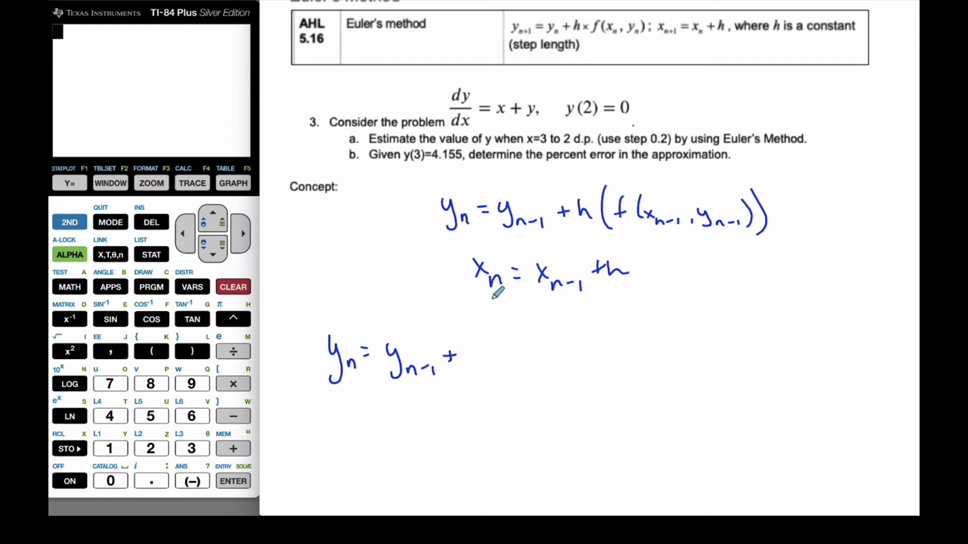
- Circle 0.2 as h, finish with 0.2(x_{n-1} + y_{n-1}), star it, and start an equals below
mouse_move(645, 148)
left_mouse_down()
mouse_move(678, 136)
mouse_move(663, 126)
mouse_move(644, 136)
mouse_move(662, 144)
mouse_move(705, 125)
left_mouse_up()
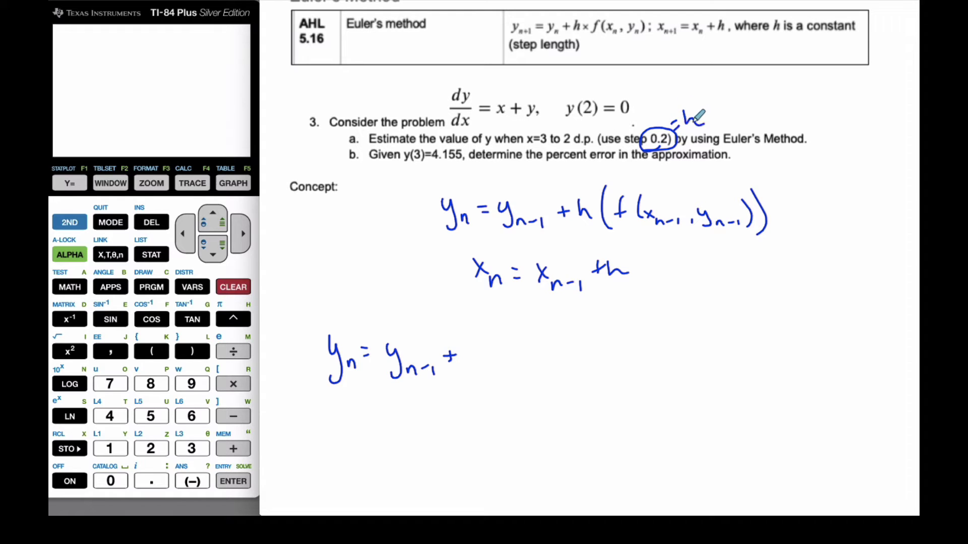
mouse_move(476, 343)
left_mouse_down()
mouse_move(468, 360)
mouse_move(477, 344)
mouse_move(510, 359)
left_mouse_up()
left_click_drag(533, 323, 532, 372)
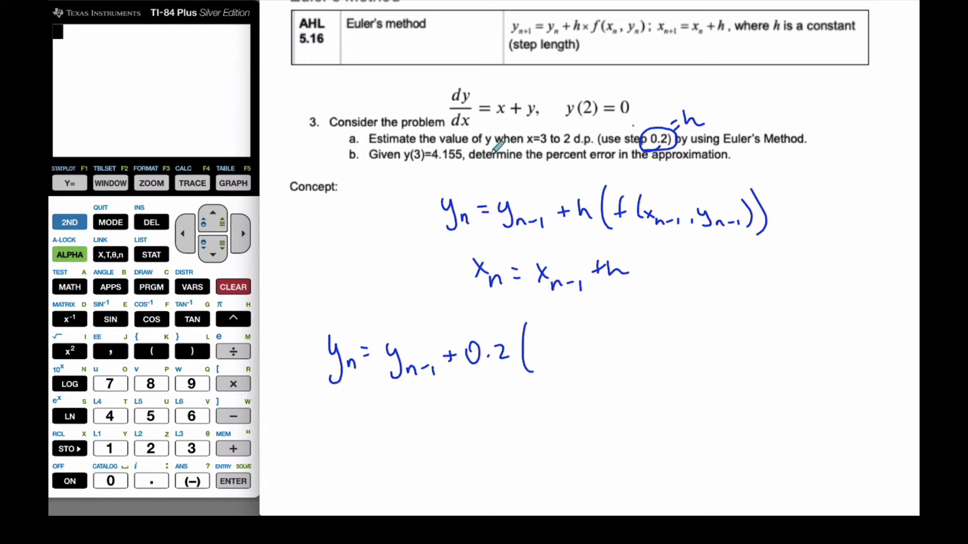
mouse_move(540, 346)
left_mouse_down()
mouse_move(584, 359)
mouse_move(580, 371)
mouse_move(603, 357)
left_mouse_up()
mouse_move(598, 350)
left_mouse_down()
mouse_move(634, 346)
mouse_move(629, 368)
mouse_move(670, 369)
left_mouse_up()
left_click_drag(671, 322, 685, 379)
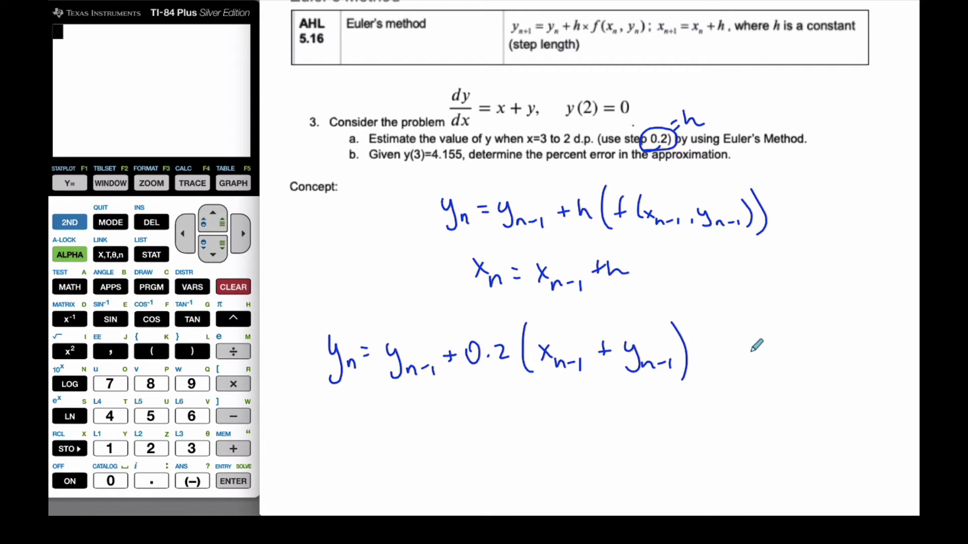
mouse_move(753, 357)
left_mouse_down()
mouse_move(761, 348)
mouse_move(751, 370)
left_mouse_up()
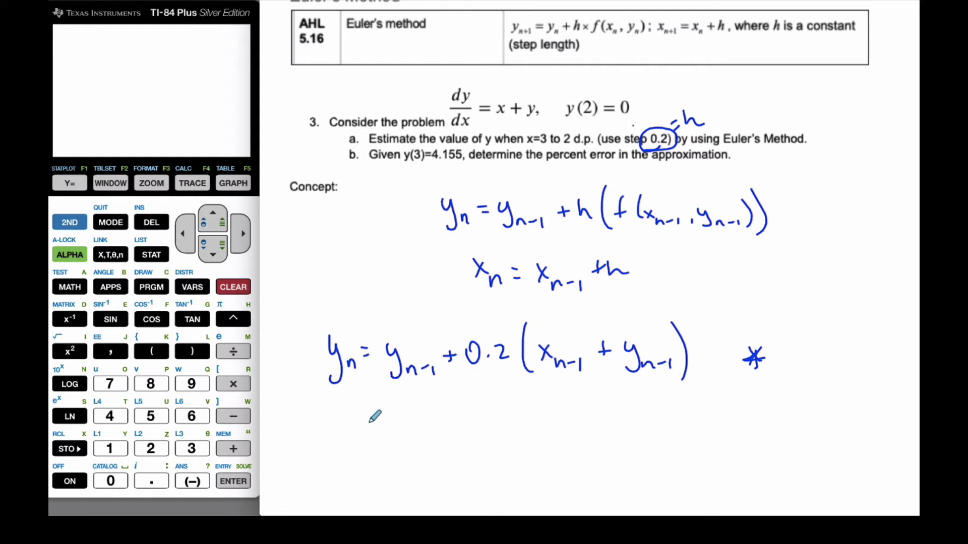
left_click_drag(370, 423, 381, 431)
- Write the expansion = y_{n-1} + 0.2x_{n-1} + 0.2y_{n-1}
scroll(580, 252, "down", 4)
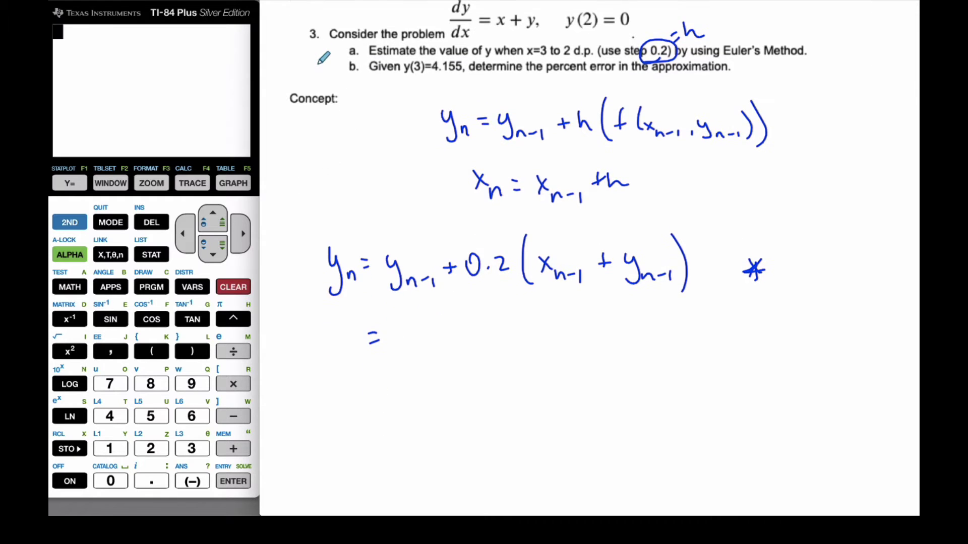
mouse_move(398, 327)
left_mouse_down()
mouse_move(407, 327)
mouse_move(399, 360)
mouse_move(434, 354)
left_mouse_up()
mouse_move(441, 348)
left_mouse_down()
mouse_move(441, 361)
mouse_move(475, 345)
left_mouse_up()
mouse_move(468, 337)
left_mouse_down()
mouse_move(513, 339)
mouse_move(517, 352)
mouse_move(543, 346)
mouse_move(560, 360)
mouse_move(566, 349)
mouse_move(619, 344)
left_mouse_up()
left_click(505, 350)
mouse_move(612, 337)
left_mouse_down()
mouse_move(612, 351)
mouse_move(636, 338)
mouse_move(687, 348)
left_mouse_up()
left_click(655, 348)
mouse_move(695, 337)
left_mouse_down()
mouse_move(682, 362)
mouse_move(719, 360)
left_mouse_up()
left_click_drag(721, 355, 734, 362)
- Write the simplified line y_n = 1.2y_{n-1} + 0.2x_{n-1} below
left_click_drag(379, 412, 393, 412)
mouse_move(381, 419)
left_mouse_down()
mouse_move(415, 410)
mouse_move(428, 422)
mouse_move(443, 408)
mouse_move(451, 422)
mouse_move(469, 413)
mouse_move(462, 434)
mouse_move(498, 427)
left_mouse_up()
mouse_move(504, 424)
left_mouse_down()
mouse_move(505, 436)
mouse_move(545, 410)
mouse_move(575, 421)
mouse_move(600, 411)
mouse_move(591, 422)
mouse_move(624, 428)
mouse_move(632, 443)
left_mouse_up()
left_click(555, 419)
mouse_move(345, 414)
left_mouse_down()
mouse_move(349, 444)
mouse_move(375, 432)
left_mouse_up()
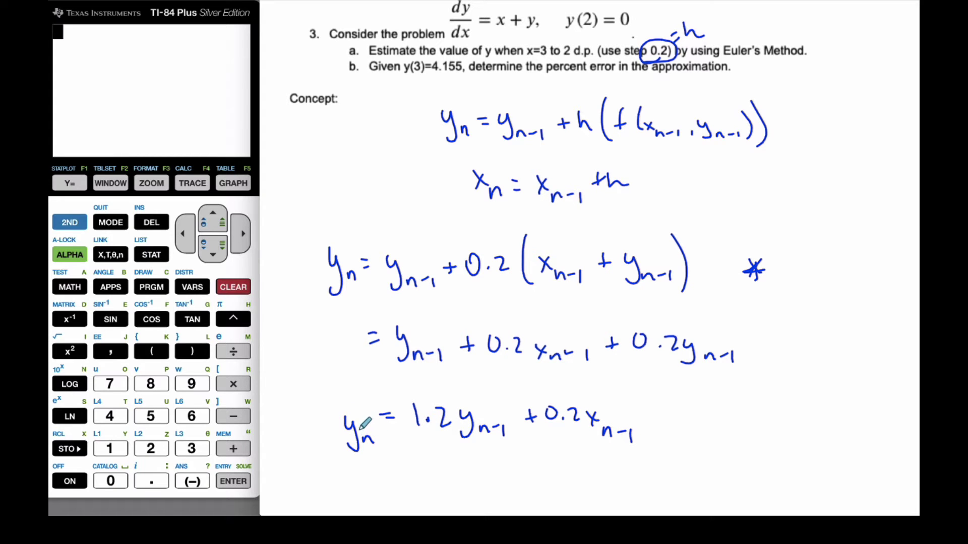
- Handwrite the table column headers n, x_n and y_n
scroll(335, 349, "down", 5)
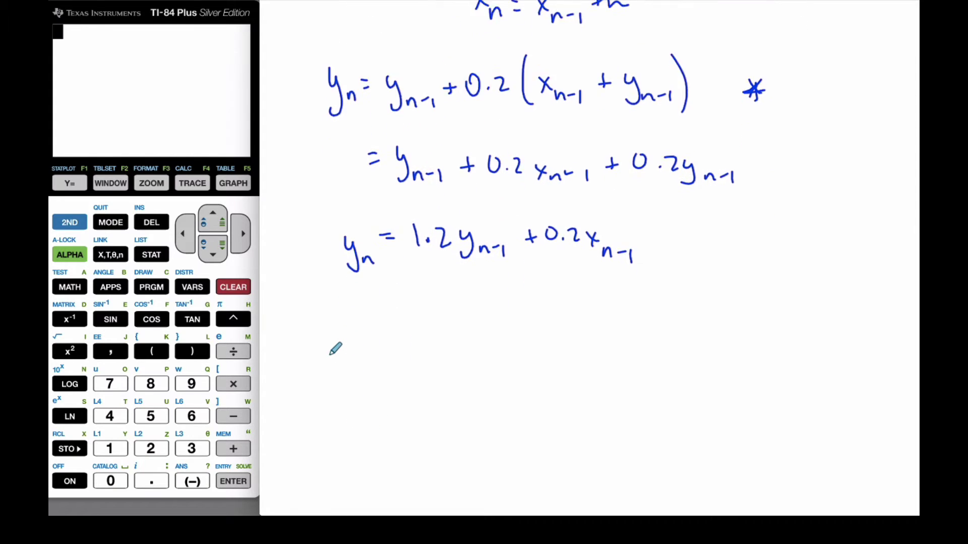
left_click_drag(444, 329, 459, 330)
mouse_move(565, 313)
left_mouse_down()
mouse_move(579, 332)
mouse_move(565, 333)
left_mouse_up()
left_click_drag(580, 327, 589, 340)
left_click_drag(686, 318, 691, 330)
mouse_move(697, 317)
left_mouse_down()
mouse_move(685, 342)
mouse_move(712, 339)
left_mouse_up()
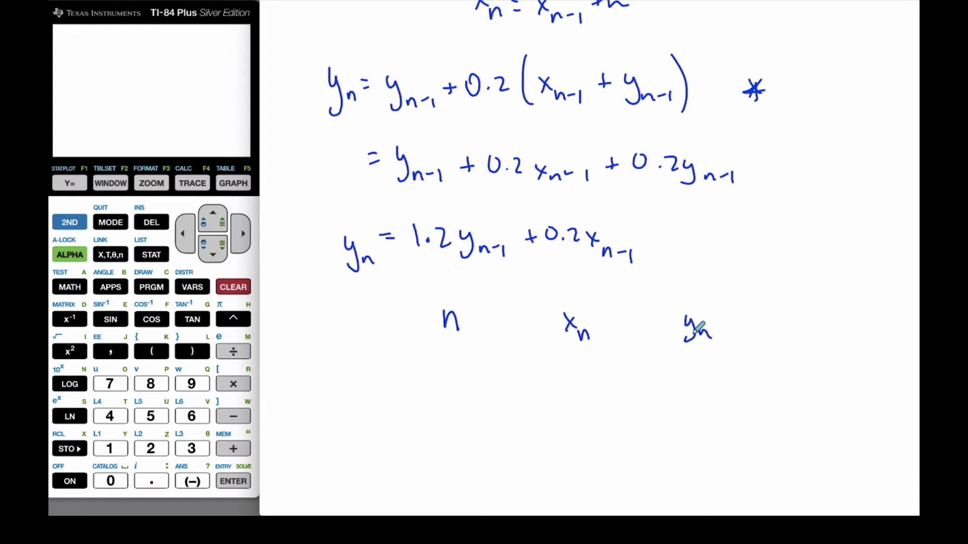
- Fill the starting row 0, 2, 0 and add 1 in the n column
left_click_drag(452, 363, 450, 366)
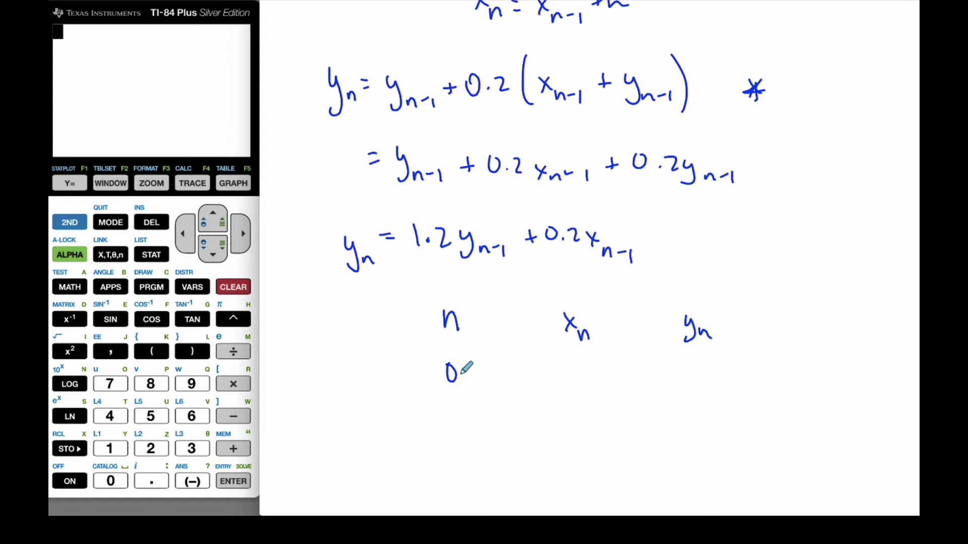
scroll(565, 324, "up", 5)
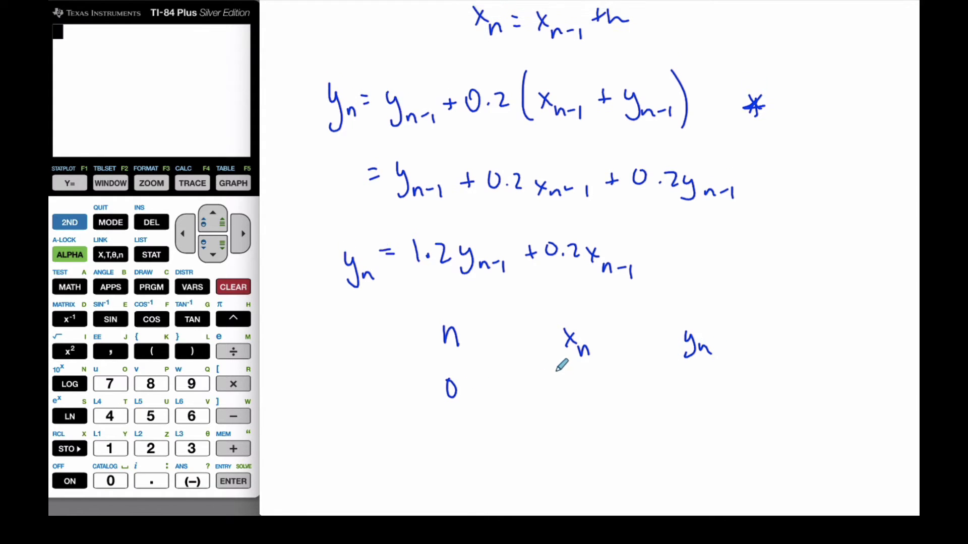
scroll(566, 324, "up", 1)
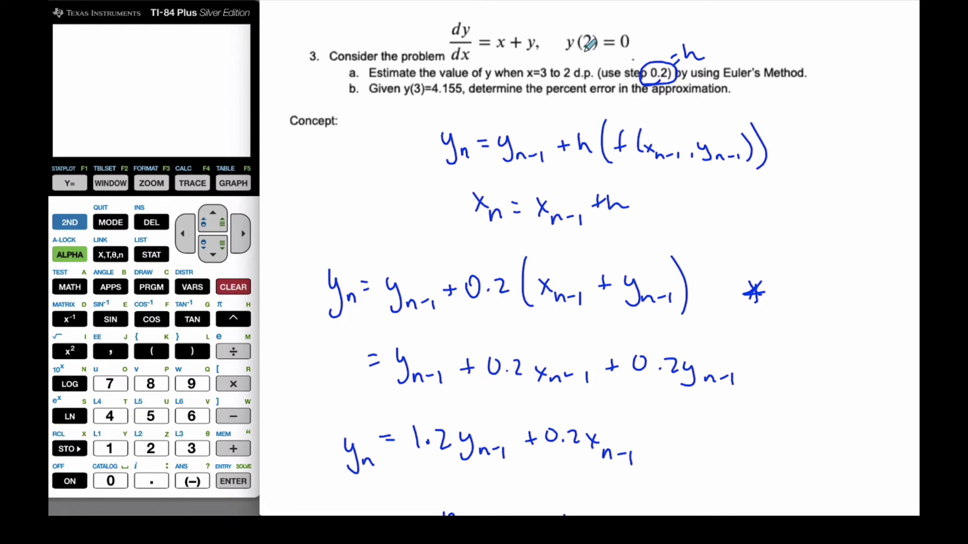
scroll(524, 343, "down", 9)
scroll(525, 343, "down", 2)
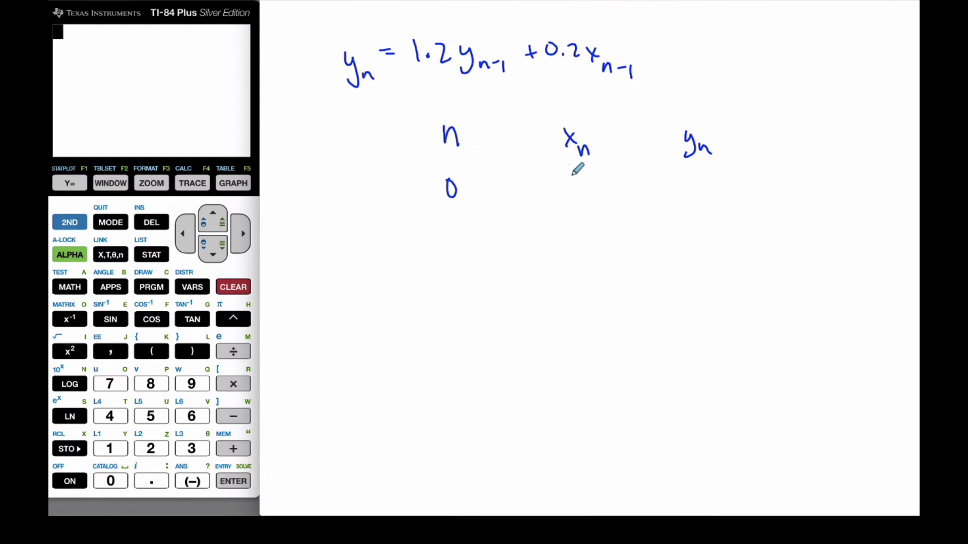
left_click_drag(568, 180, 588, 192)
mouse_move(691, 173)
left_mouse_down()
mouse_move(695, 188)
mouse_move(691, 174)
left_mouse_up()
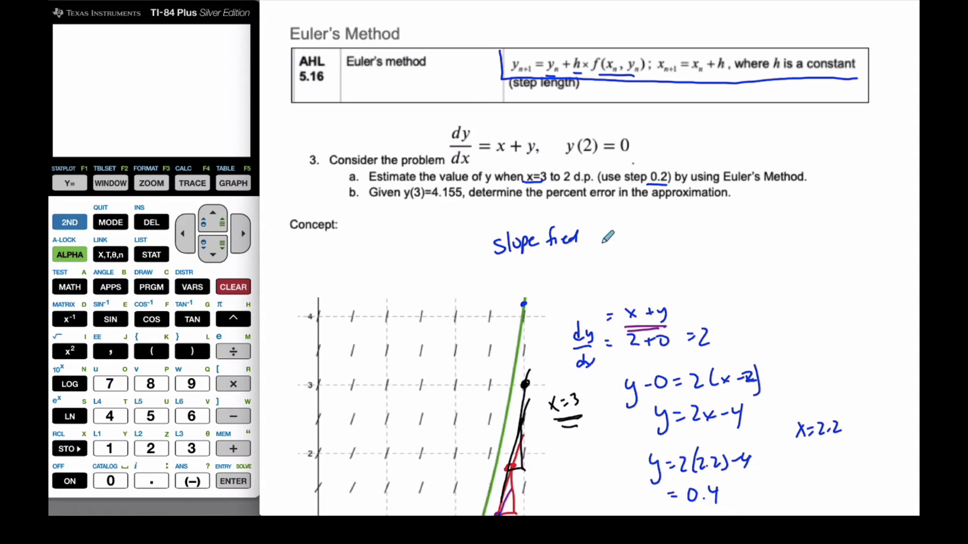
scroll(443, 341, "down", 5)
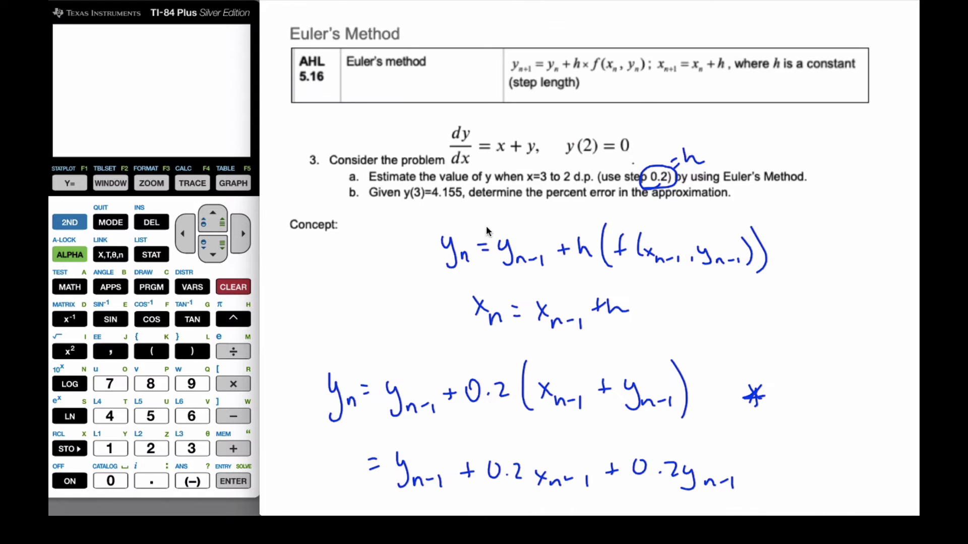
scroll(512, 378, "down", 7)
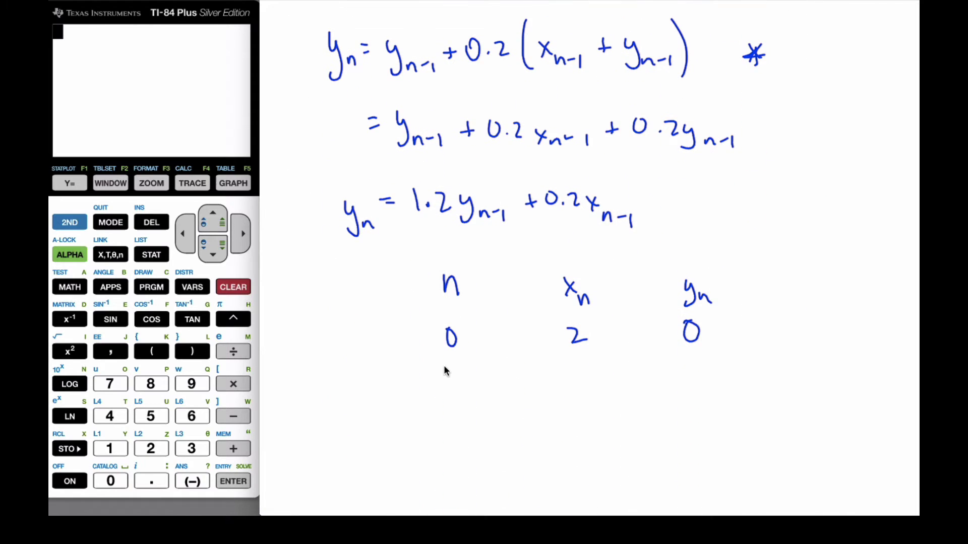
left_click_drag(452, 371, 455, 398)
- Work out y_1 = 1.2(0) + 0.2(2) = 0.4 in red beside the recurrence
mouse_move(700, 189)
left_mouse_down()
mouse_move(712, 202)
mouse_move(706, 221)
mouse_move(738, 193)
left_mouse_up()
mouse_move(729, 201)
left_mouse_down()
mouse_move(748, 194)
mouse_move(749, 204)
left_mouse_up()
left_click(756, 202)
left_click_drag(784, 176, 781, 206)
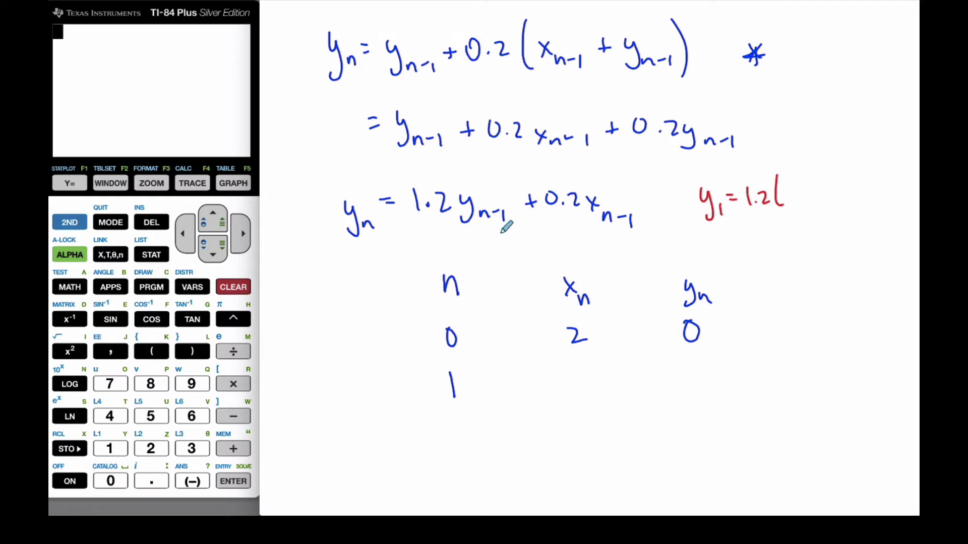
mouse_move(797, 184)
left_mouse_down()
mouse_move(789, 197)
mouse_move(800, 187)
mouse_move(809, 205)
mouse_move(822, 197)
left_mouse_up()
left_click(818, 197)
mouse_move(818, 193)
left_mouse_down()
mouse_move(847, 200)
mouse_move(860, 176)
mouse_move(870, 206)
left_mouse_up()
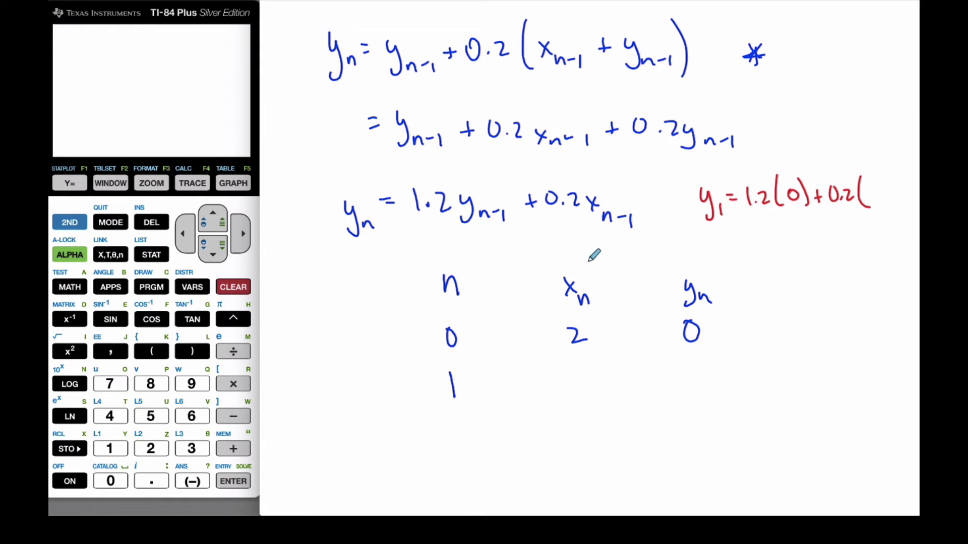
left_click_drag(870, 188, 880, 204)
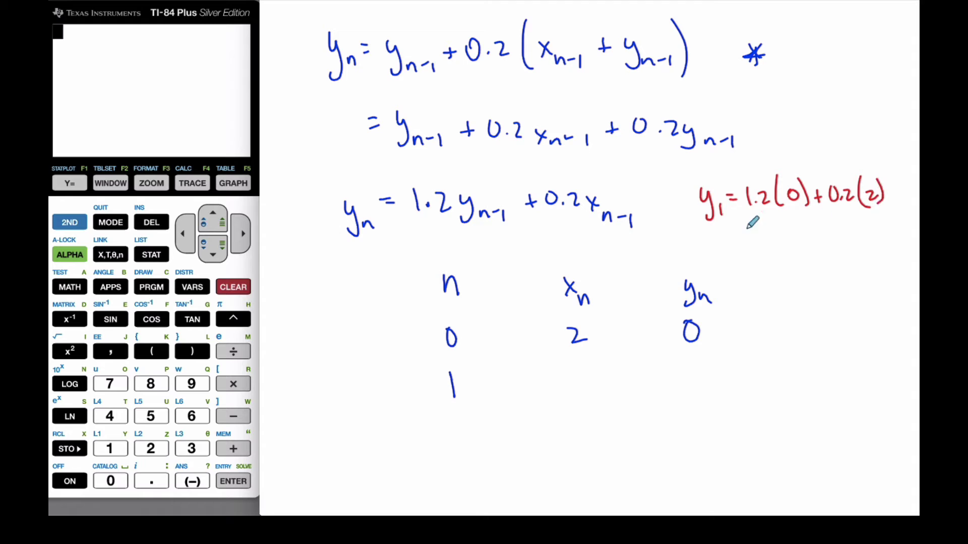
left_click_drag(741, 225, 750, 226)
mouse_move(742, 231)
left_mouse_down()
mouse_move(767, 222)
mouse_move(797, 229)
left_mouse_up()
left_click(783, 232)
left_click_drag(794, 220, 794, 235)
- Enter y = 0.4 for row 1 and 2.2 in the x_n column
left_click(703, 377)
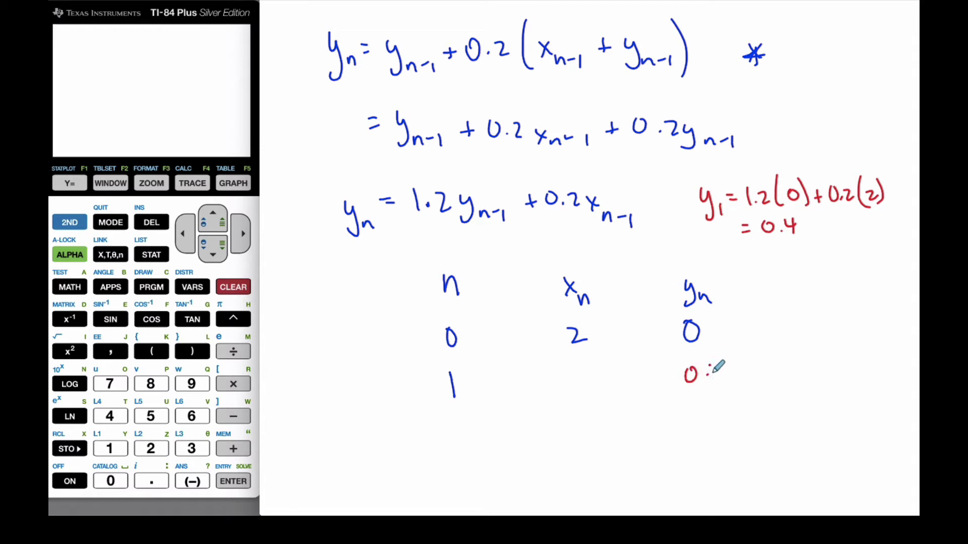
left_click_drag(712, 362, 720, 374)
left_click_drag(717, 361, 718, 383)
scroll(449, 161, "up", 3)
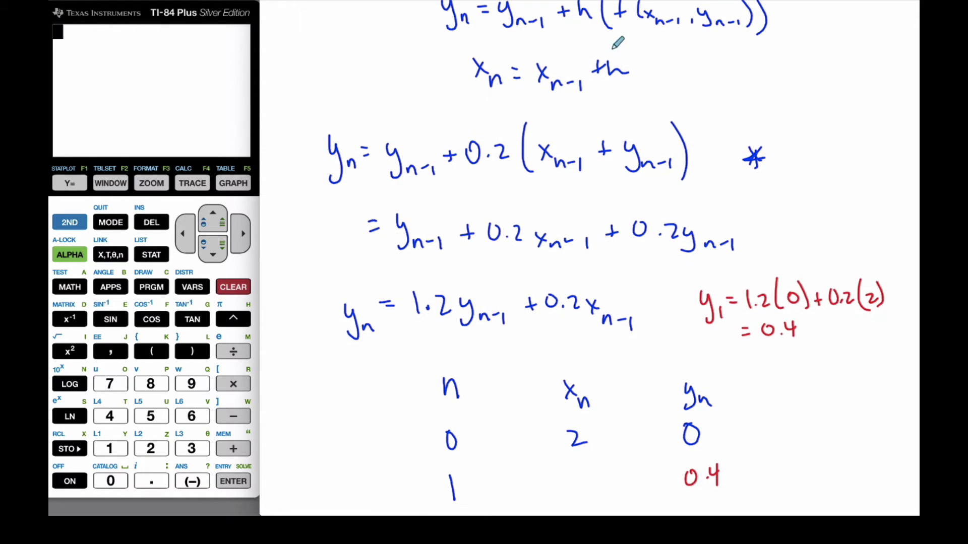
scroll(585, 212, "down", 2)
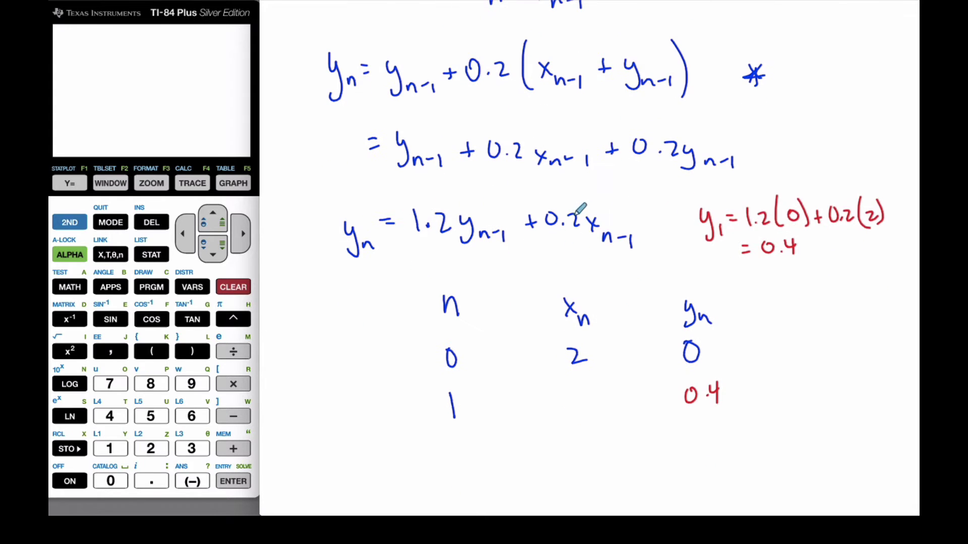
mouse_move(561, 393)
left_mouse_down()
mouse_move(575, 409)
mouse_move(603, 405)
left_mouse_up()
left_click(585, 398)
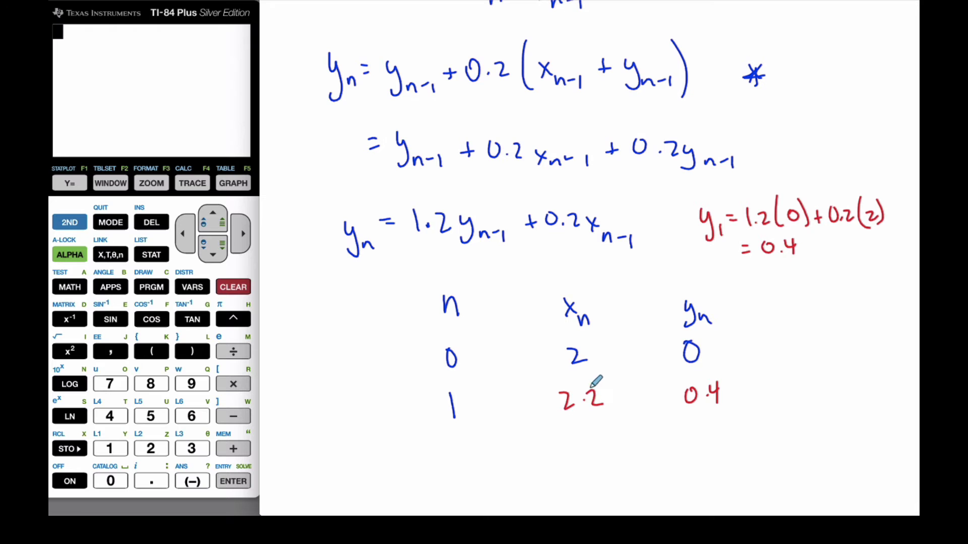
- Underline x=3 and add x values 2.4 and 2.6 to the table
scroll(595, 382, "up", 8)
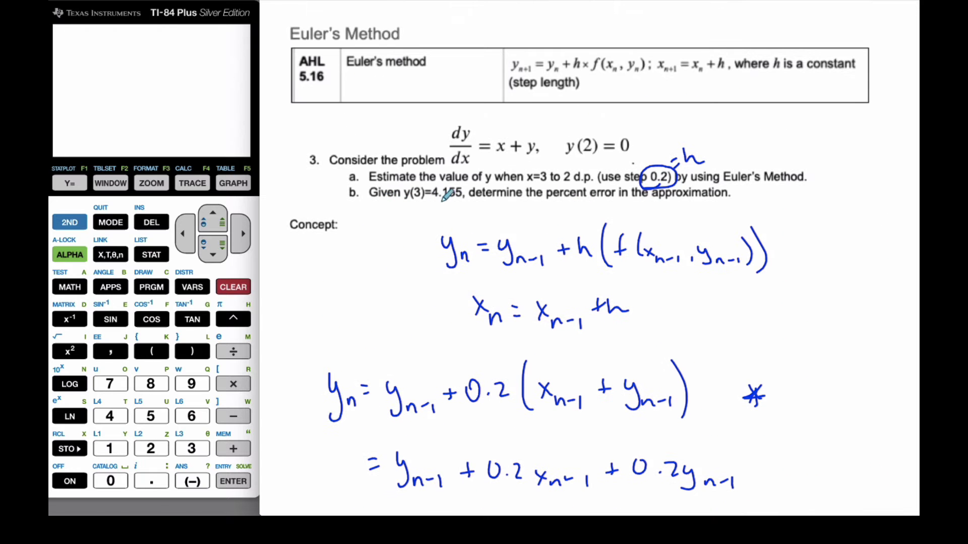
left_click_drag(526, 185, 551, 184)
scroll(548, 201, "down", 2)
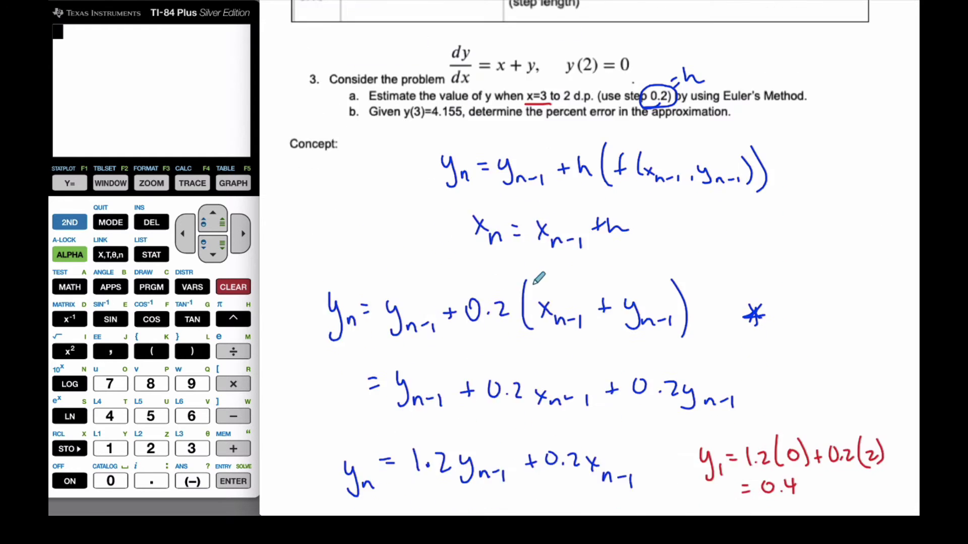
scroll(534, 284, "down", 10)
mouse_move(559, 290)
left_mouse_down()
mouse_move(574, 305)
mouse_move(598, 306)
mouse_move(587, 348)
mouse_move(598, 348)
left_mouse_up()
left_click(584, 347)
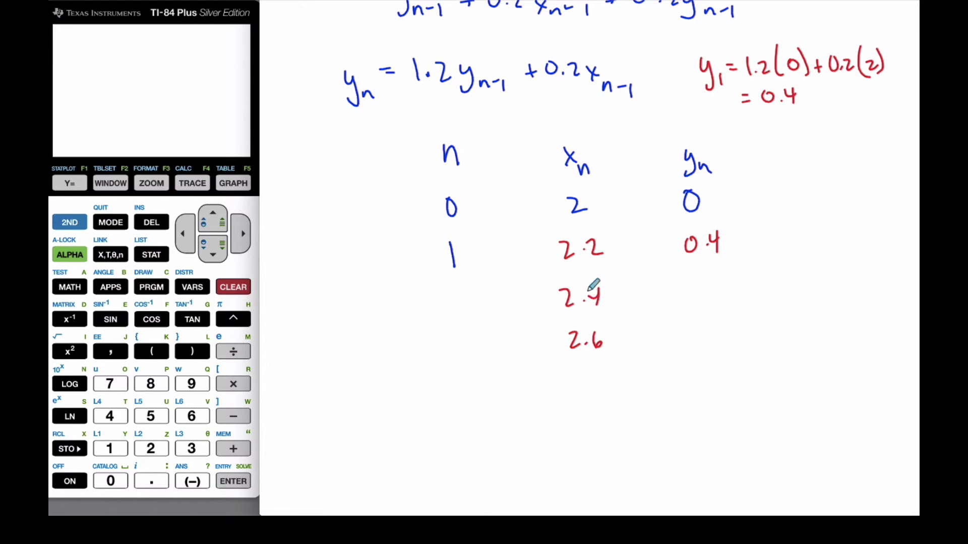